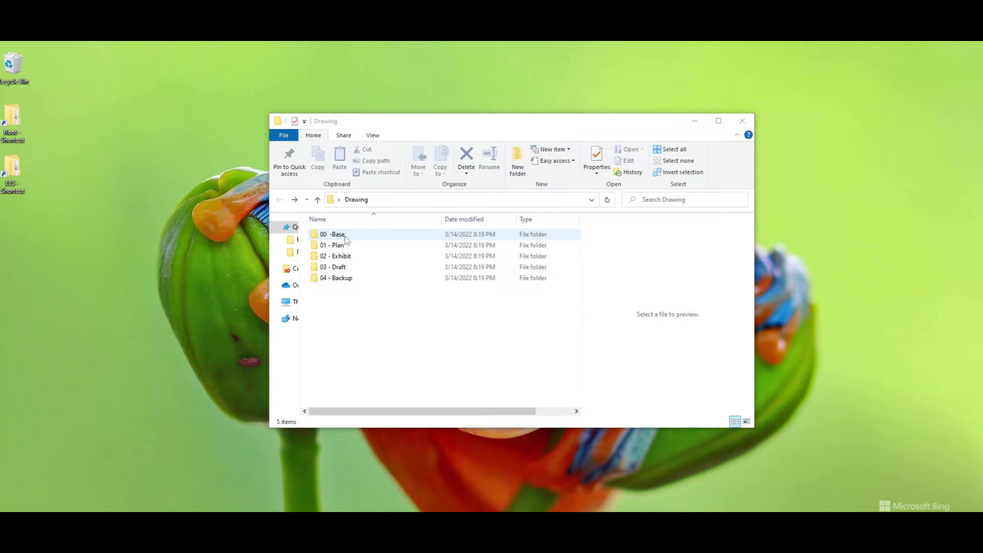
double_click(346, 239)
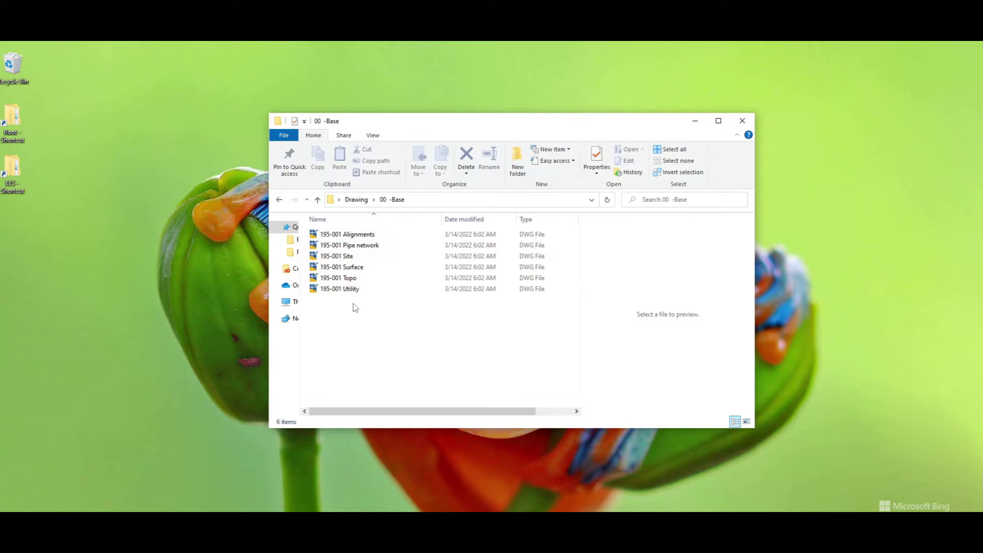
Create a new folder named On-site Plans inside 00 -Base.
right_click(372, 337)
mouse_move(330, 462)
left_click(394, 328)
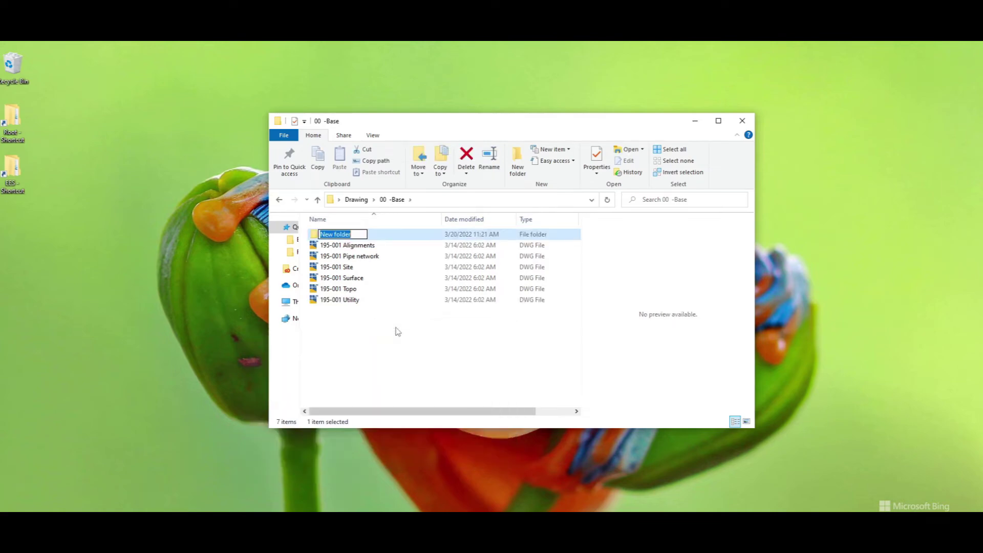
type("On-site Palans")
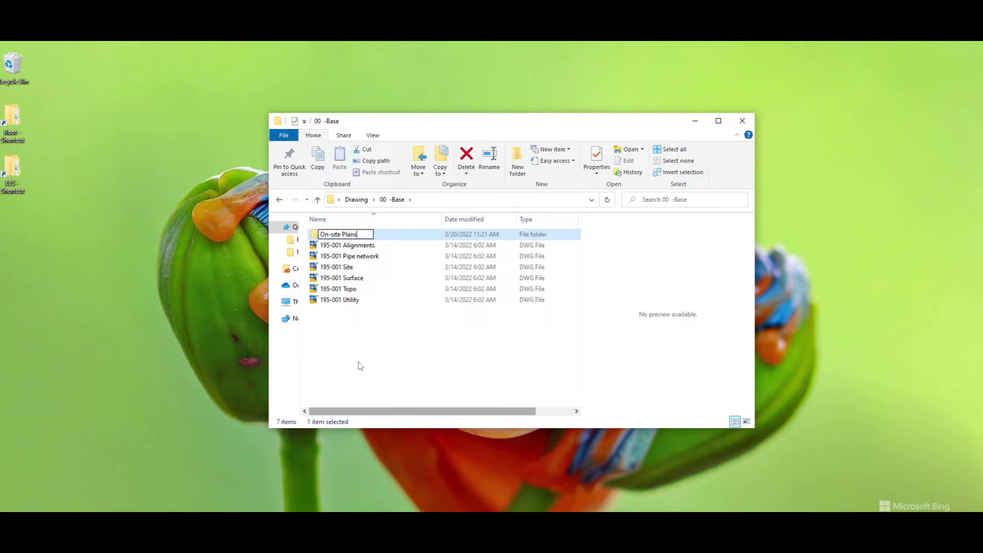
left_click(361, 366)
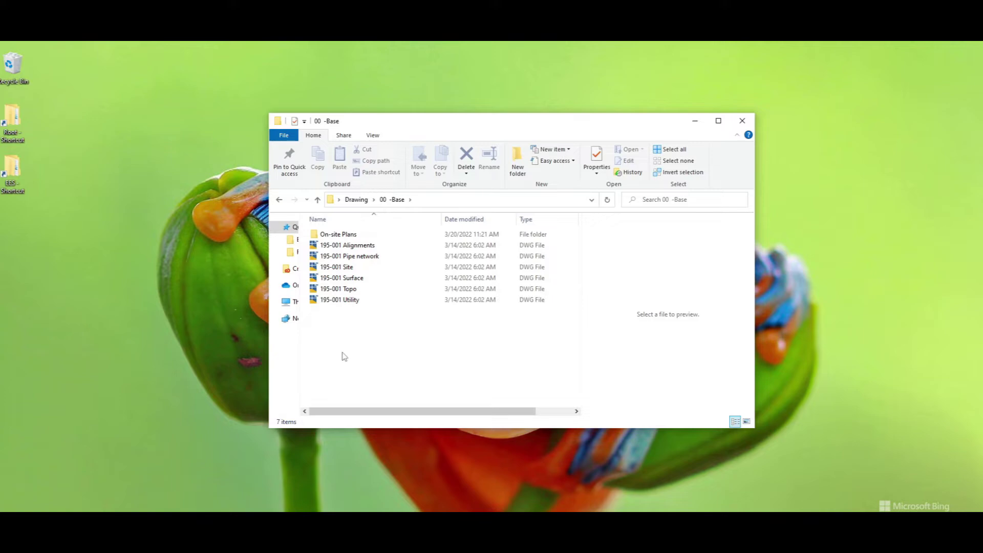
Create a second new folder named Off-site Plans alongside it.
right_click(343, 353)
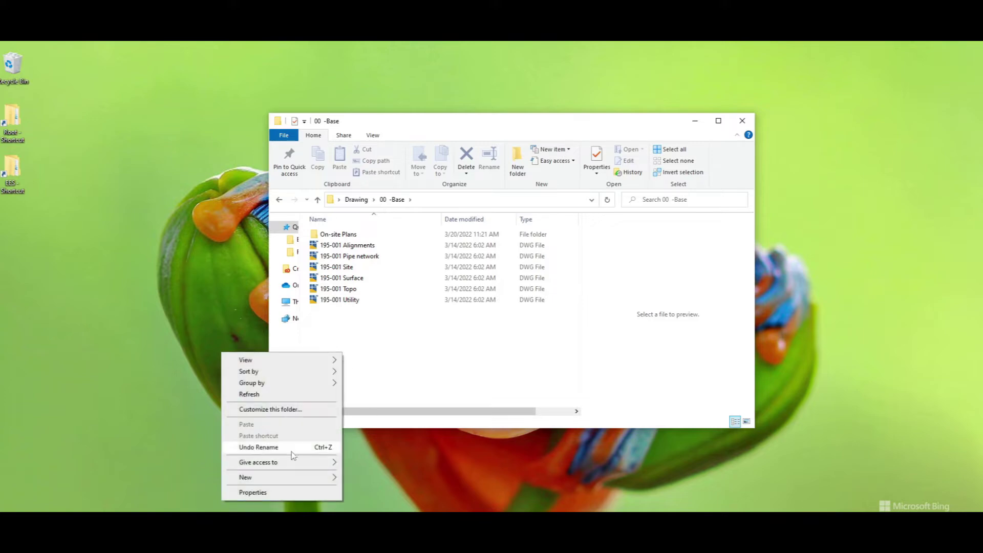
mouse_move(286, 480)
left_click(396, 353)
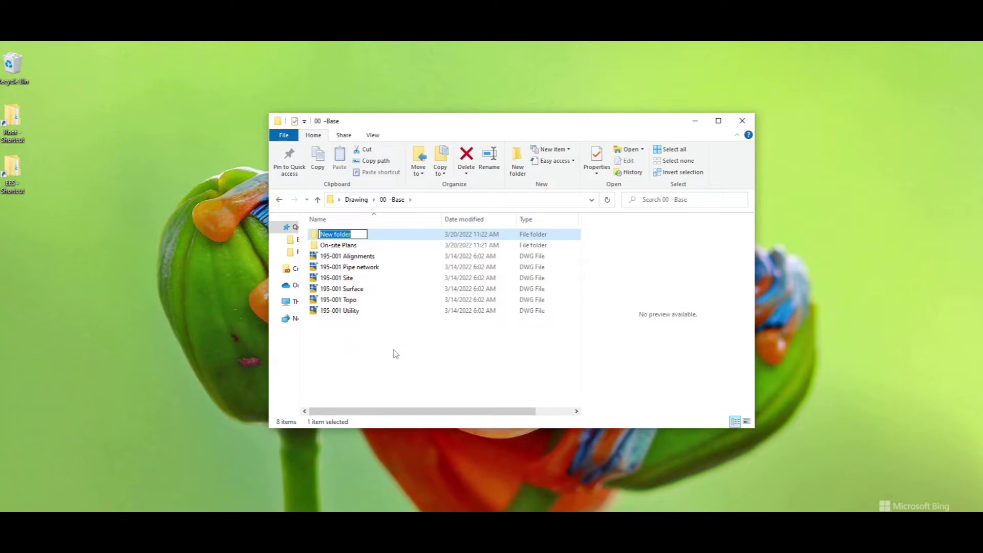
type("Off-site p")
key("BackSpace")
type("Plans")
left_click(396, 353)
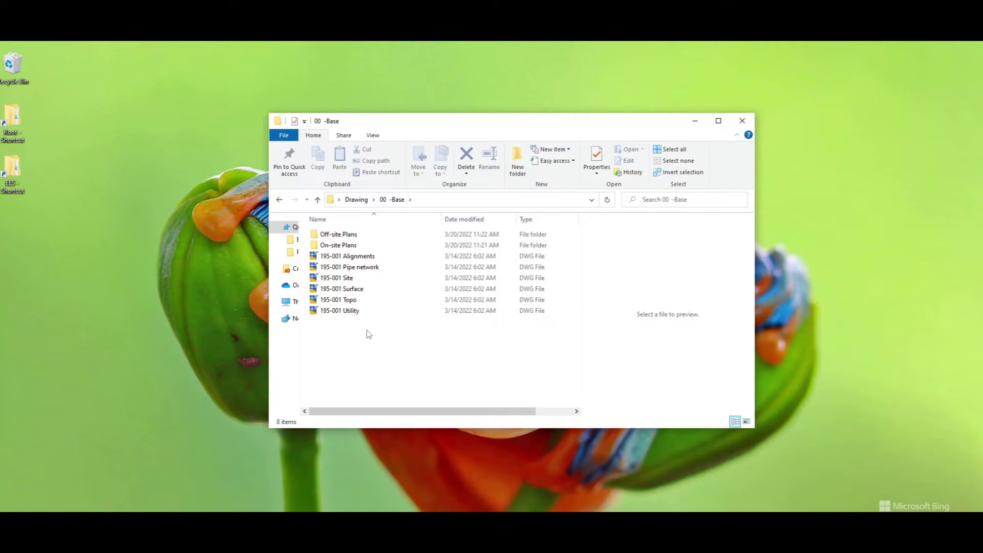
Rename the 195-001 Utility copy in On-site Plans to 195-001 Utility-onsite.
mouse_move(346, 317)
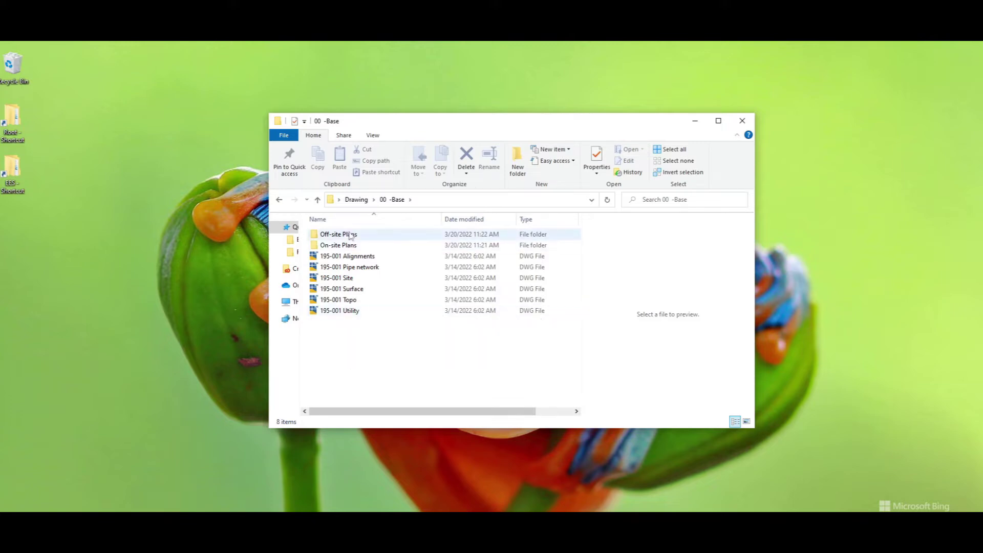
mouse_move(351, 237)
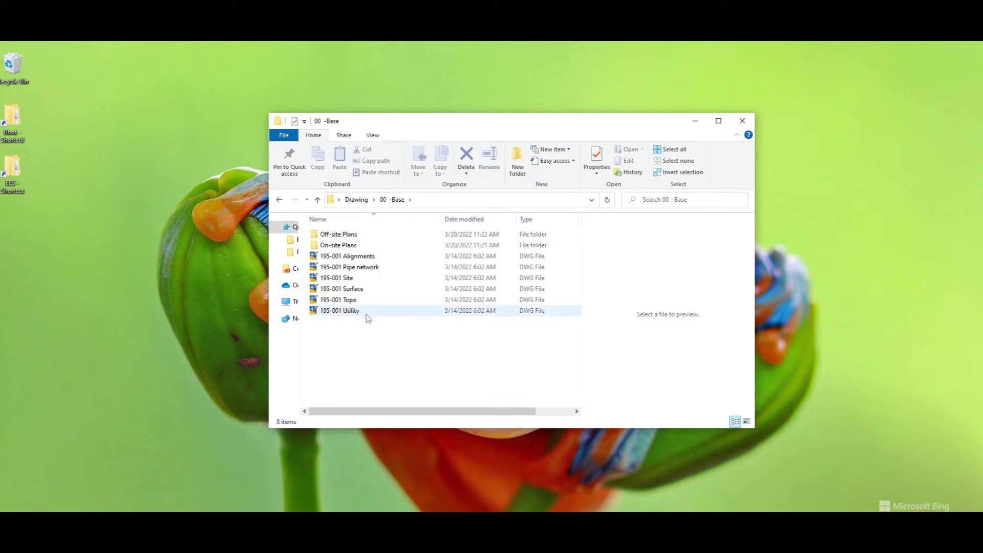
mouse_move(366, 318)
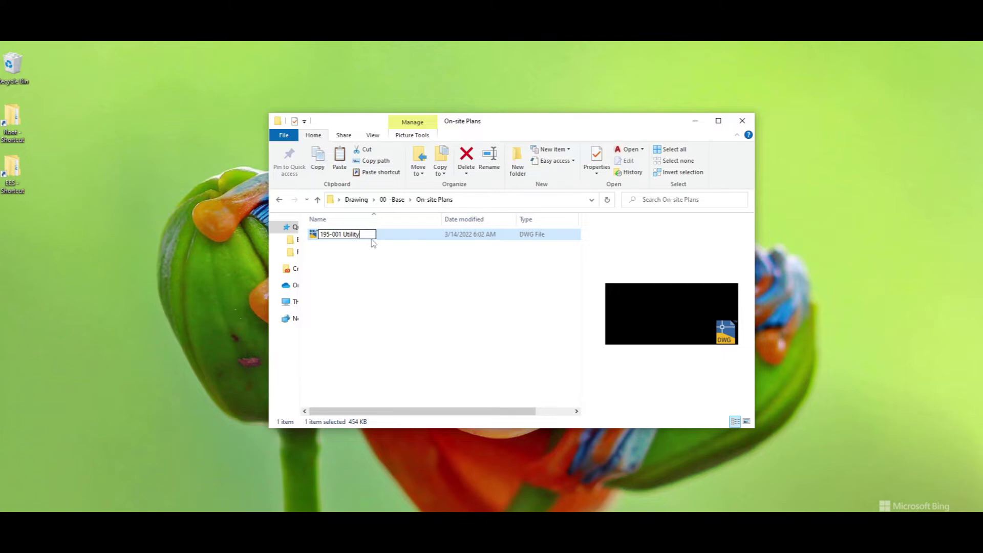
type("-")
type("onsite")
key("Return")
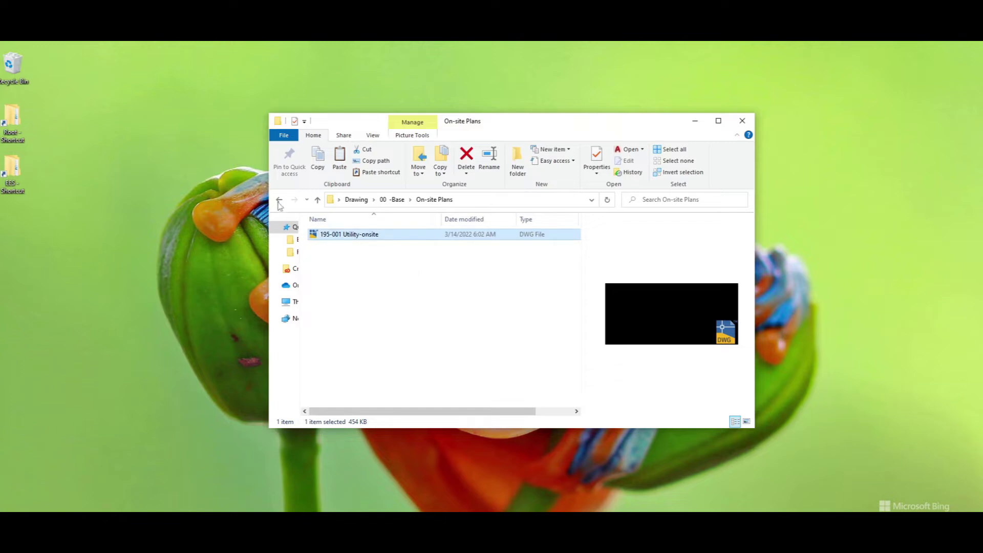
Paste 195-001 Utility into Off-site Plans and rename it 195-001 Utility-offsite.
left_click(279, 200)
double_click(343, 234)
key("ctrl+v")
key("F2")
left_click(377, 234)
key("BackSpace")
key("BackSpace")
key("BackSpace")
key("BackSpace")
key("BackSpace")
key("BackSpace")
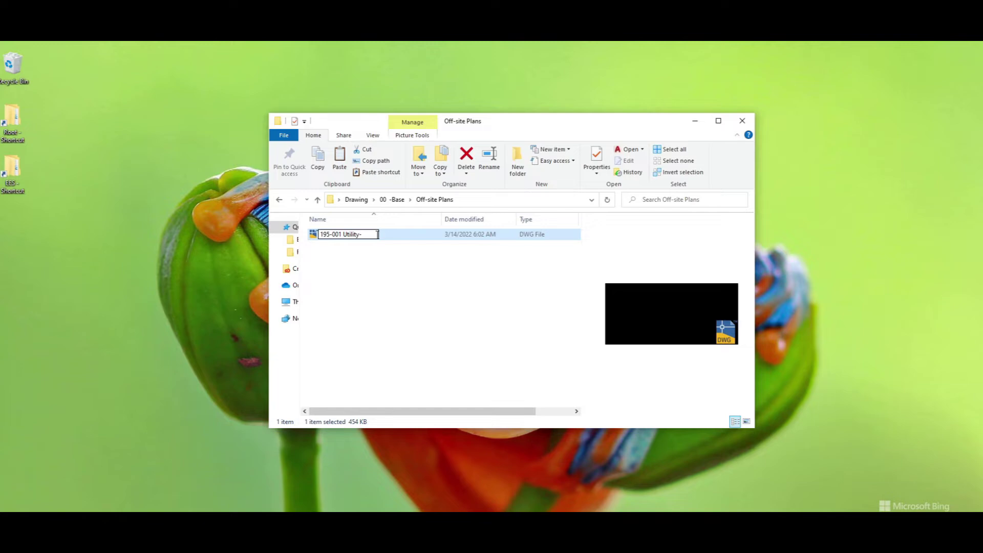
type("offsite")
key("Return")
key("alt+Left")
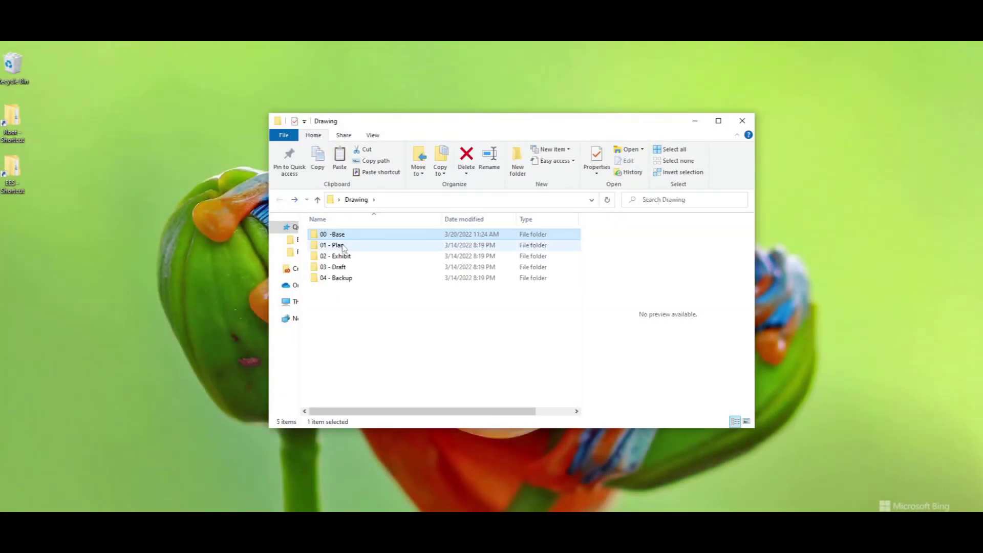
left_click(353, 245)
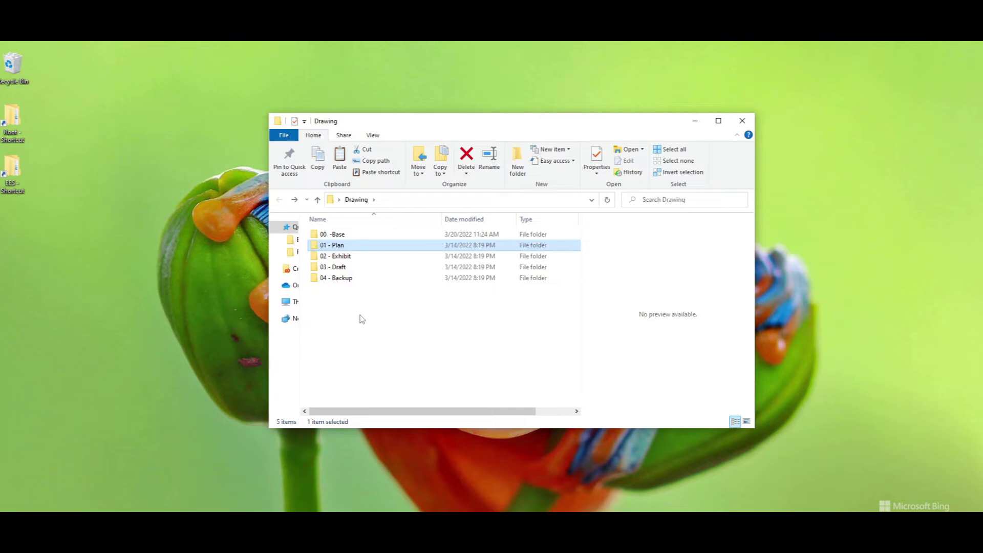
double_click(337, 246)
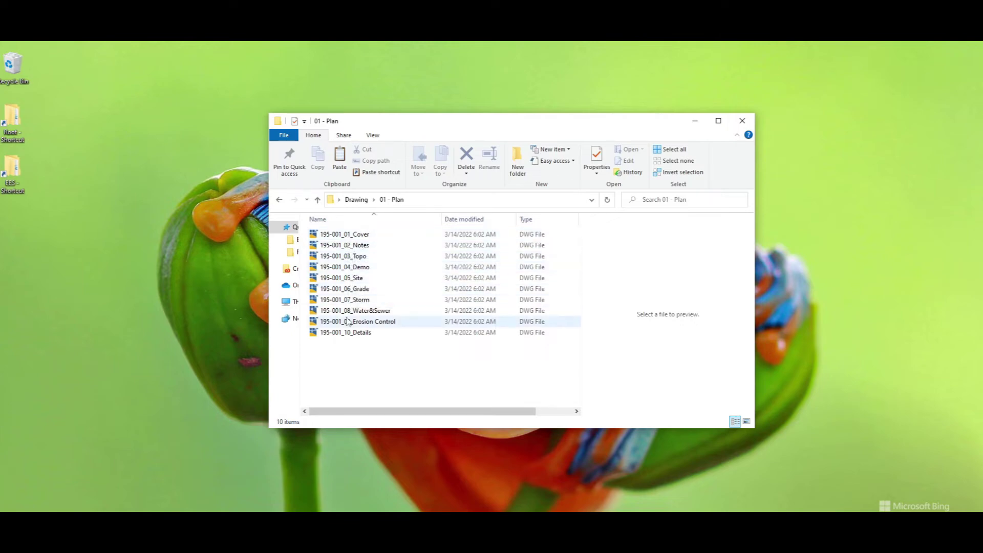
mouse_move(347, 321)
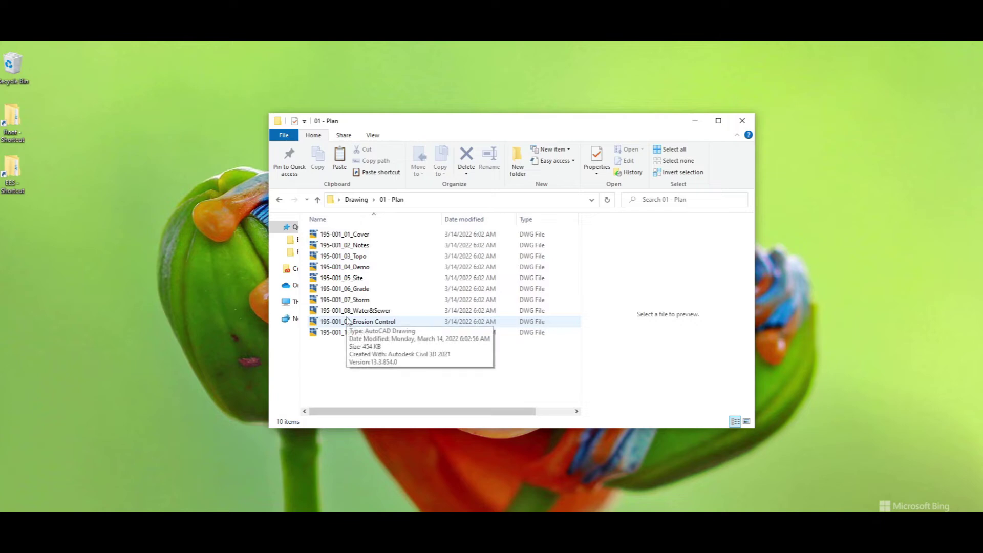
mouse_move(356, 246)
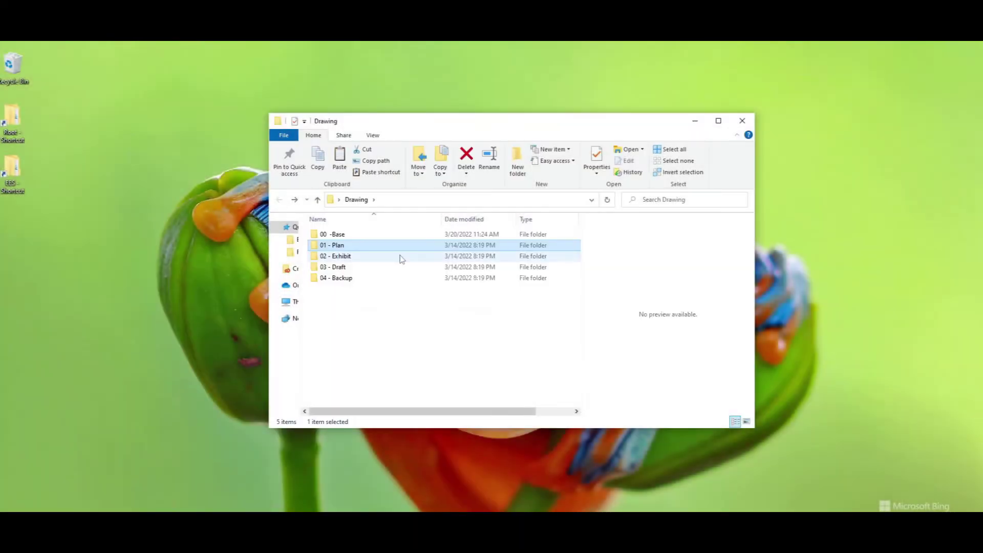
left_click(348, 260)
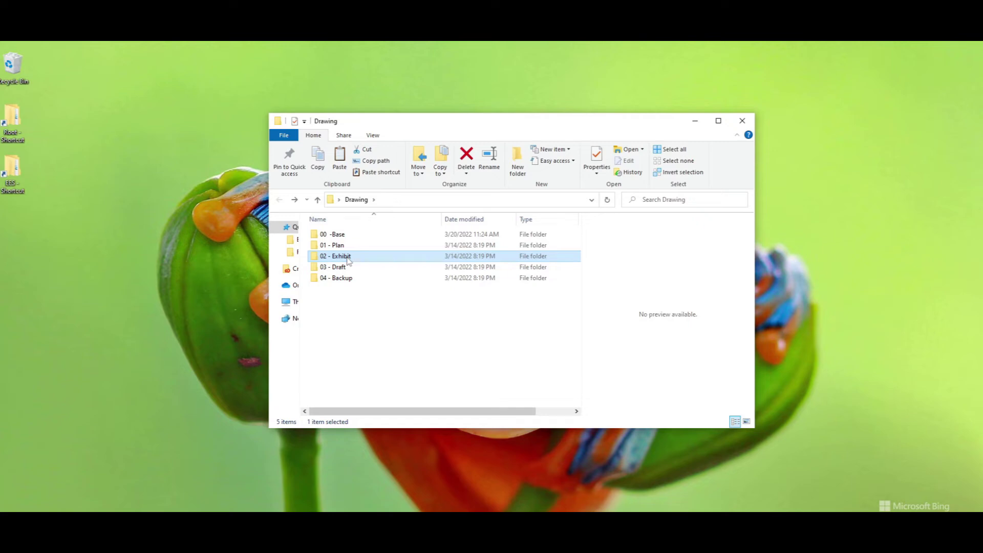
double_click(347, 259)
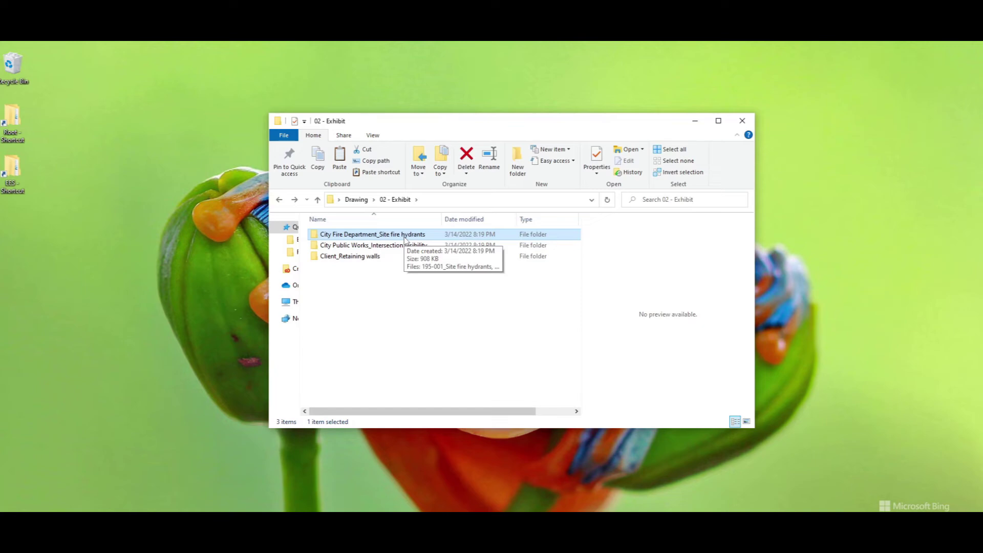
double_click(357, 235)
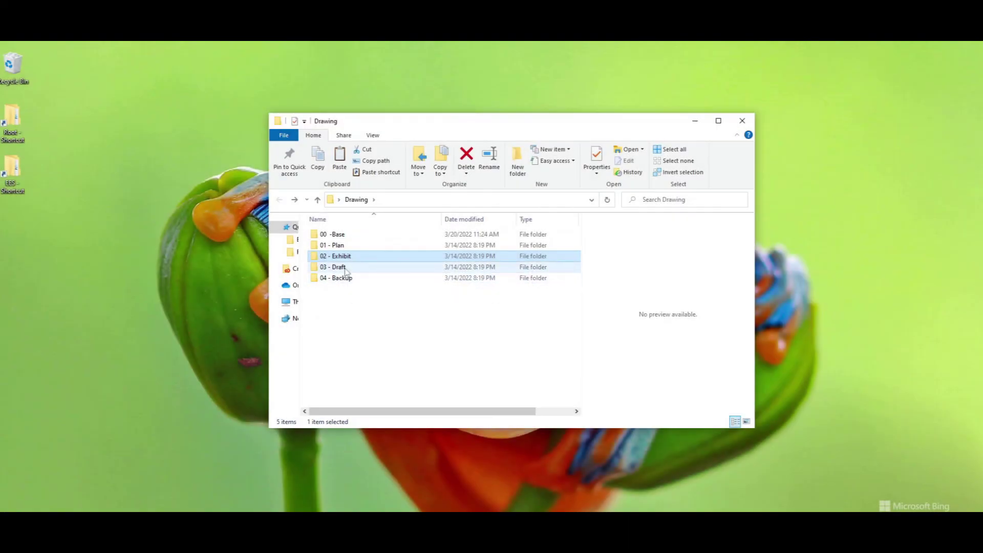
left_click(344, 271)
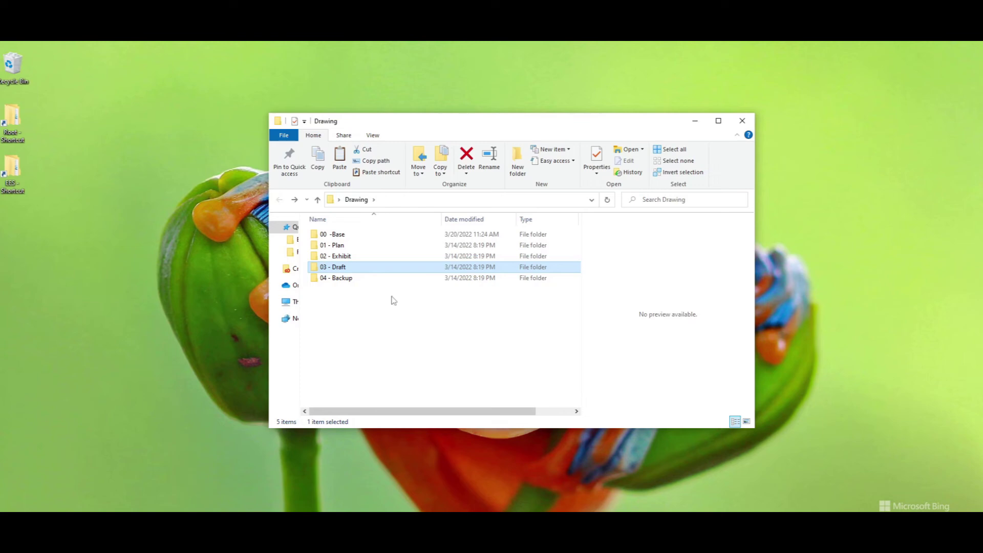
double_click(336, 267)
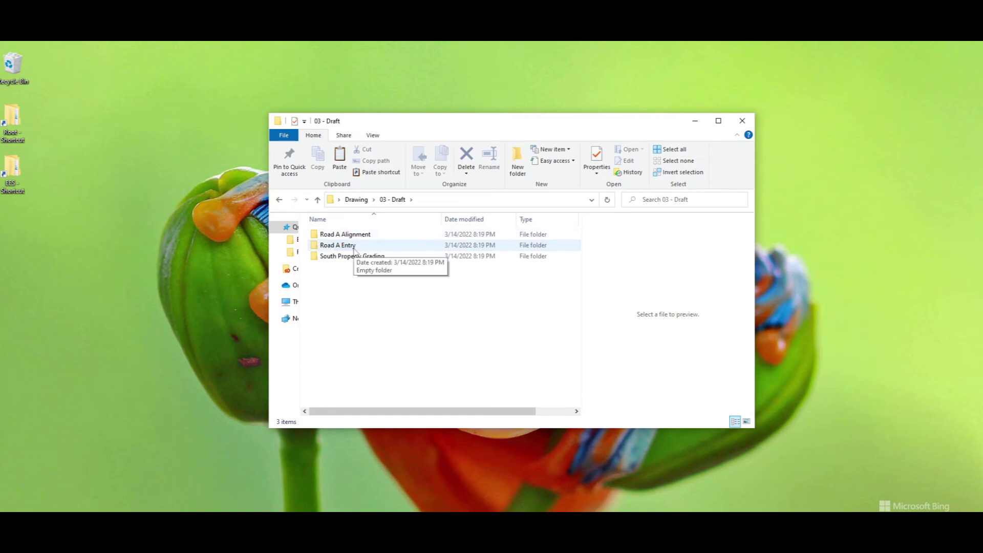
double_click(346, 236)
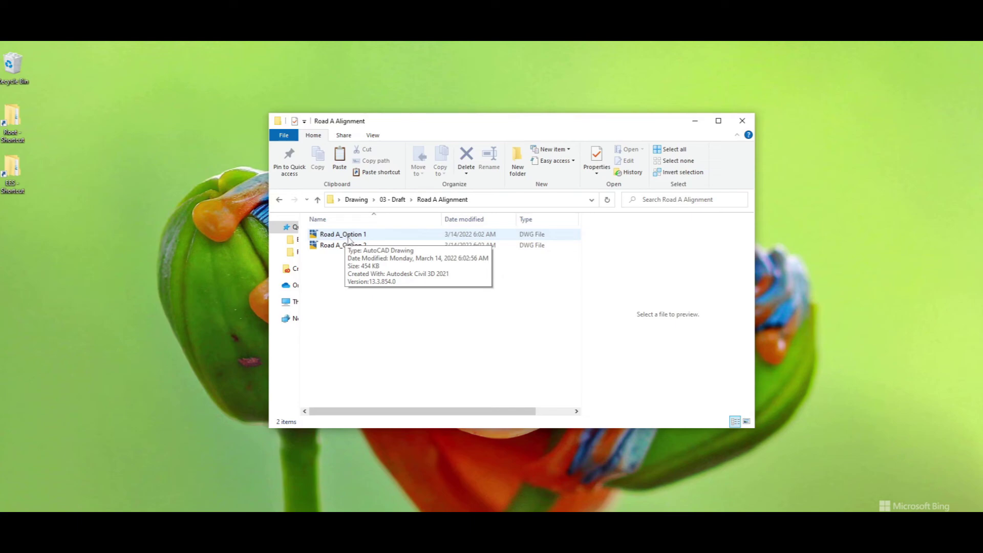
key("BackSpace")
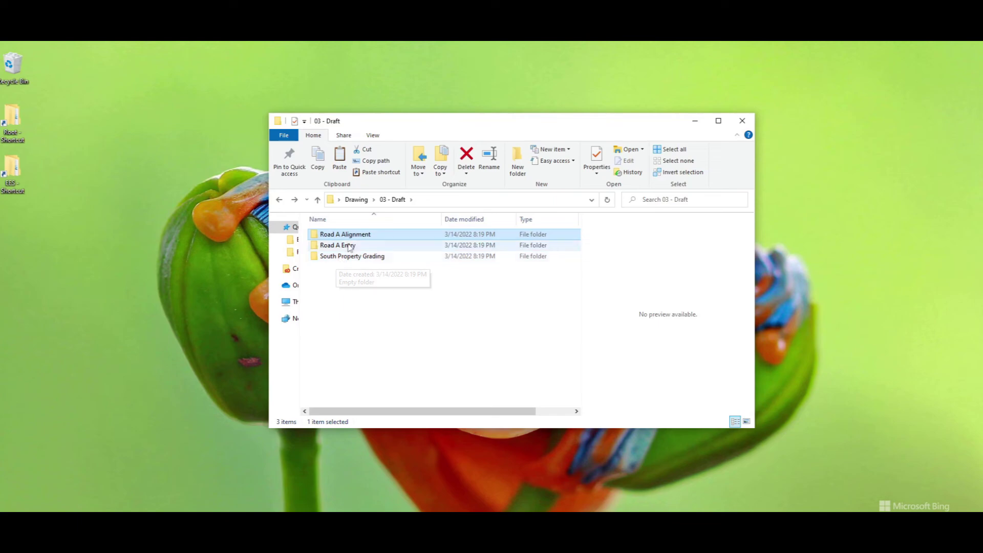
mouse_move(342, 239)
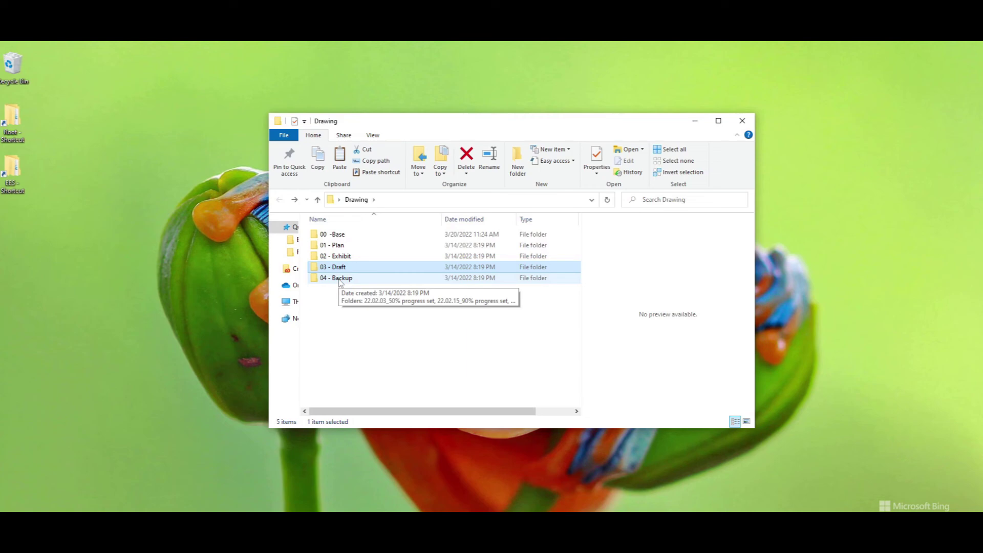
Open 04 - Backup to show its 50%, 90% and 22.03.10_1rst Submittal subfolders.
left_click(339, 282)
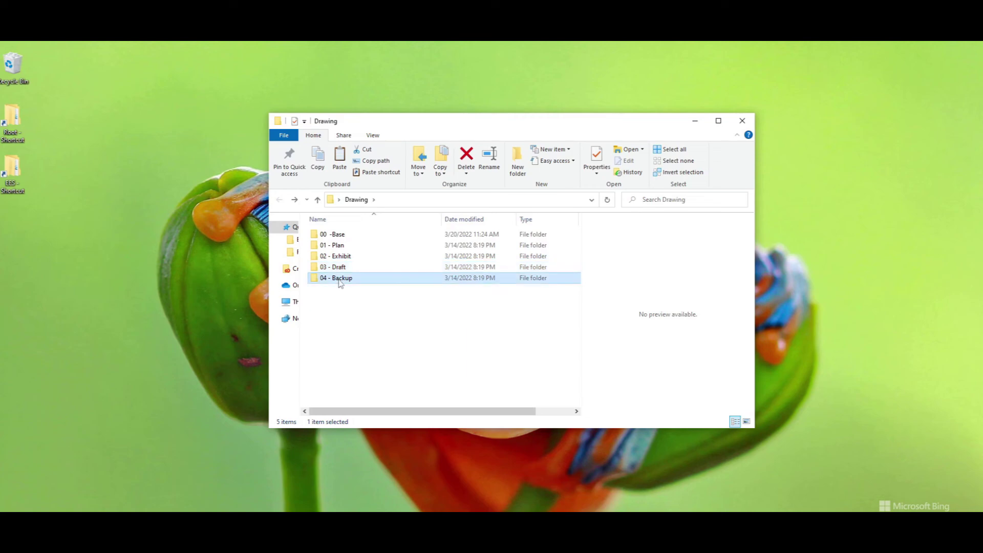
left_click(343, 296)
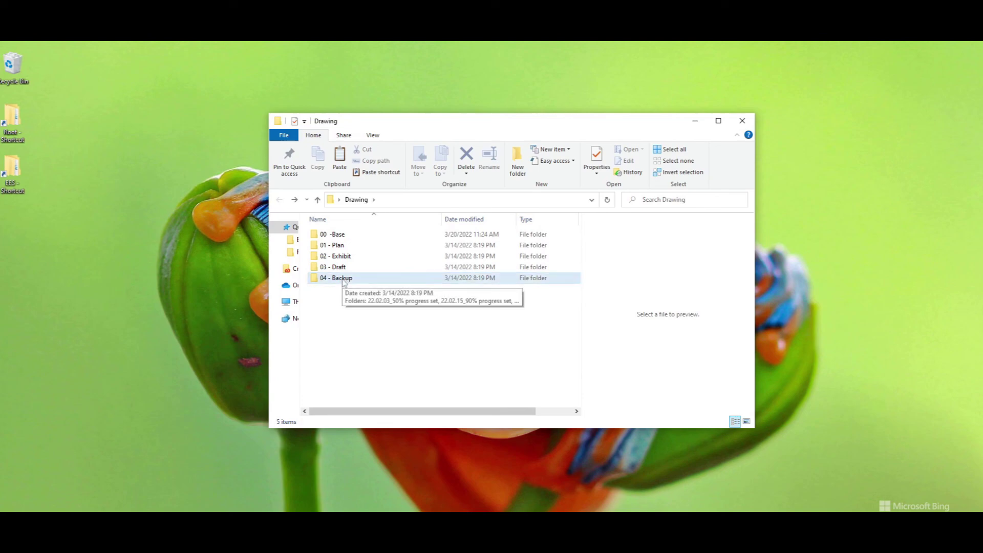
double_click(342, 278)
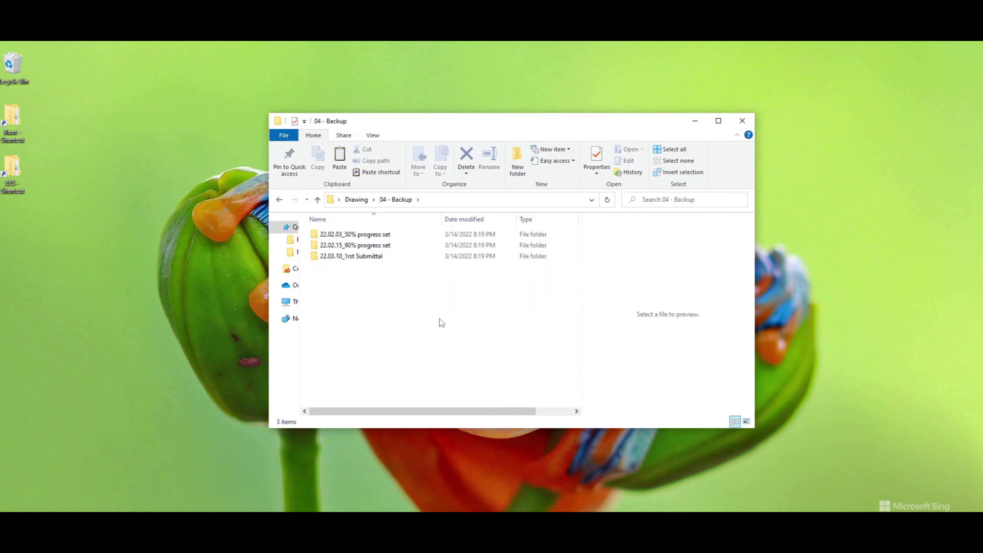
double_click(361, 236)
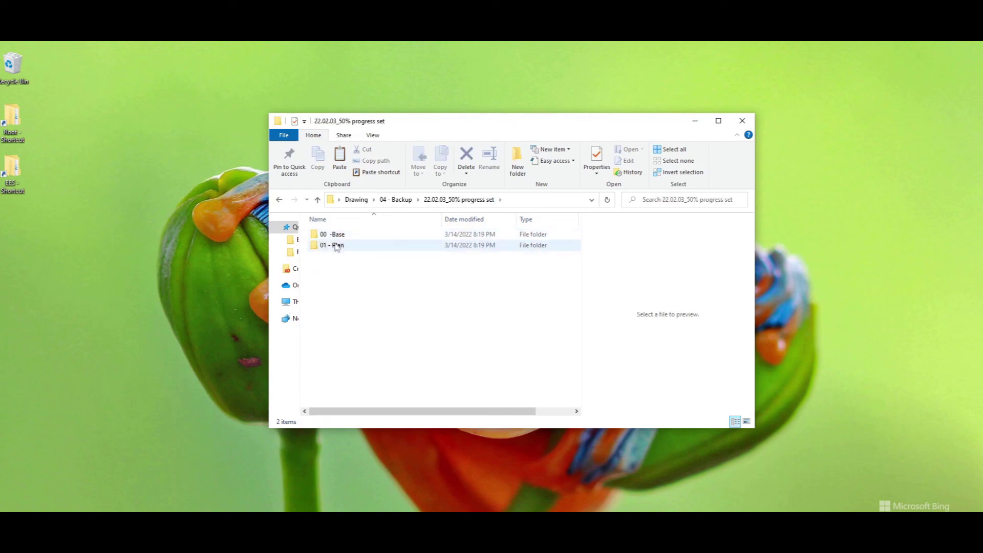
key("BackSpace")
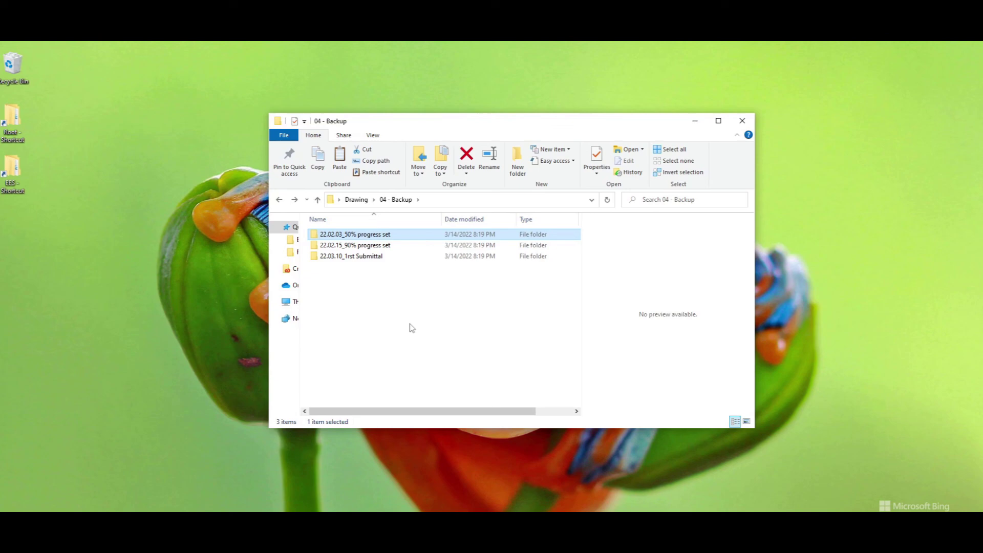
Return to the parent Drawing folder with Alt+Up and clear the selection.
key("alt+Up")
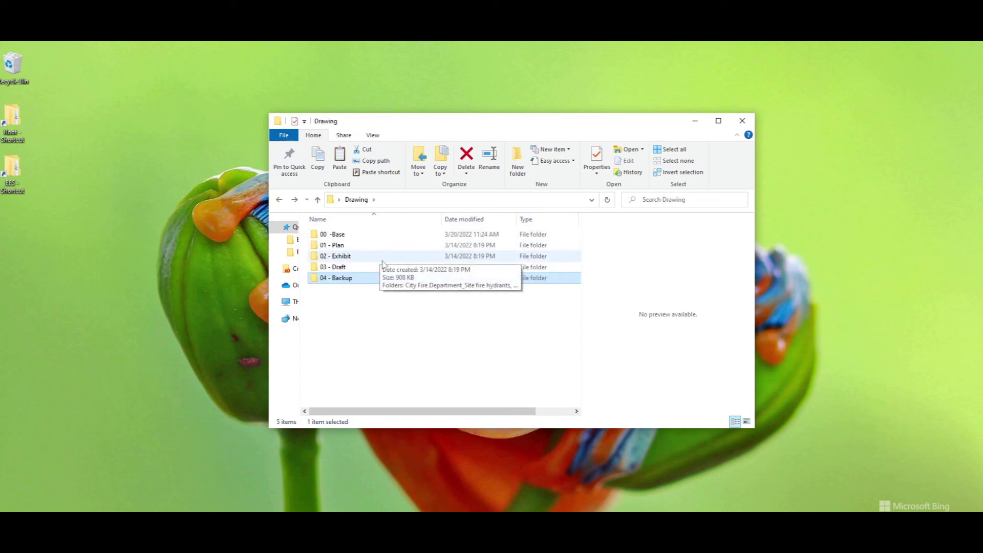
left_click(491, 302)
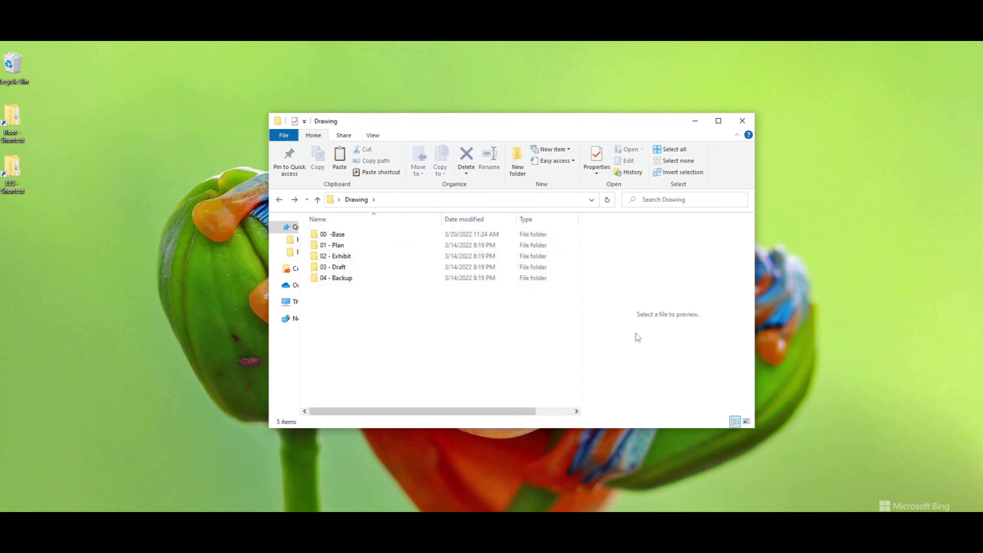